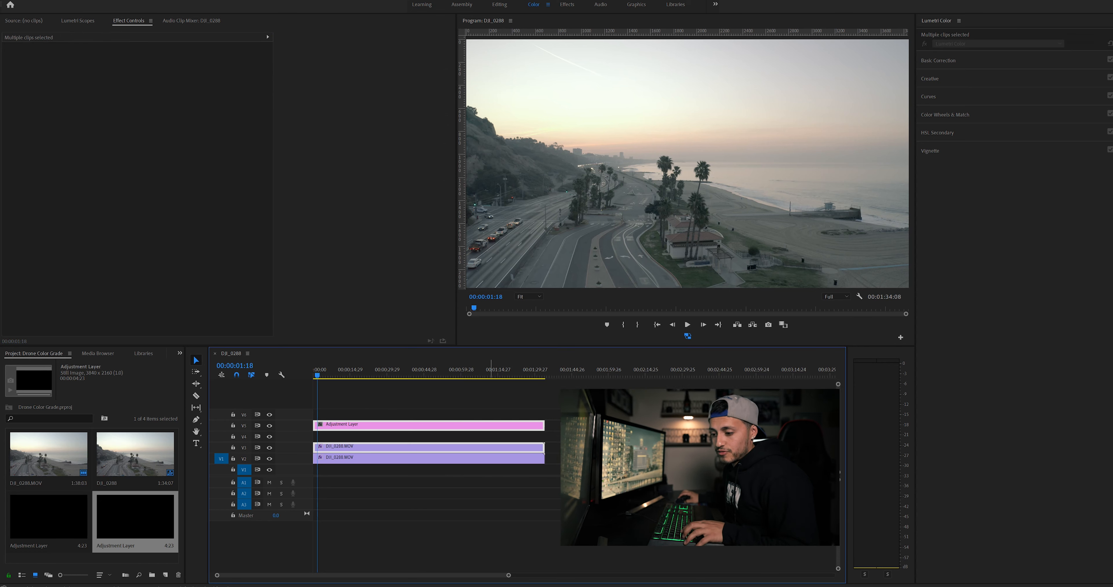
Replace the selected upper clips with a duplicate of DJI_0288.MOV on track V3 and an adjustment layer on track V6.
{"action": "key", "text": "Delete"}
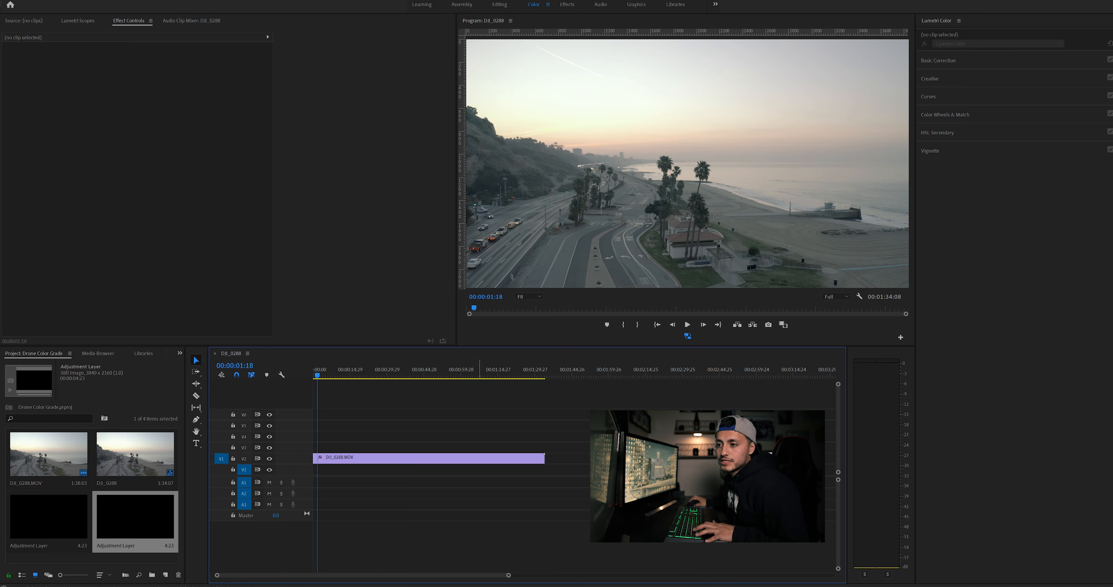
{"action": "left_click_drag", "start_coordinate": [428, 458], "coordinate": [427, 447]}
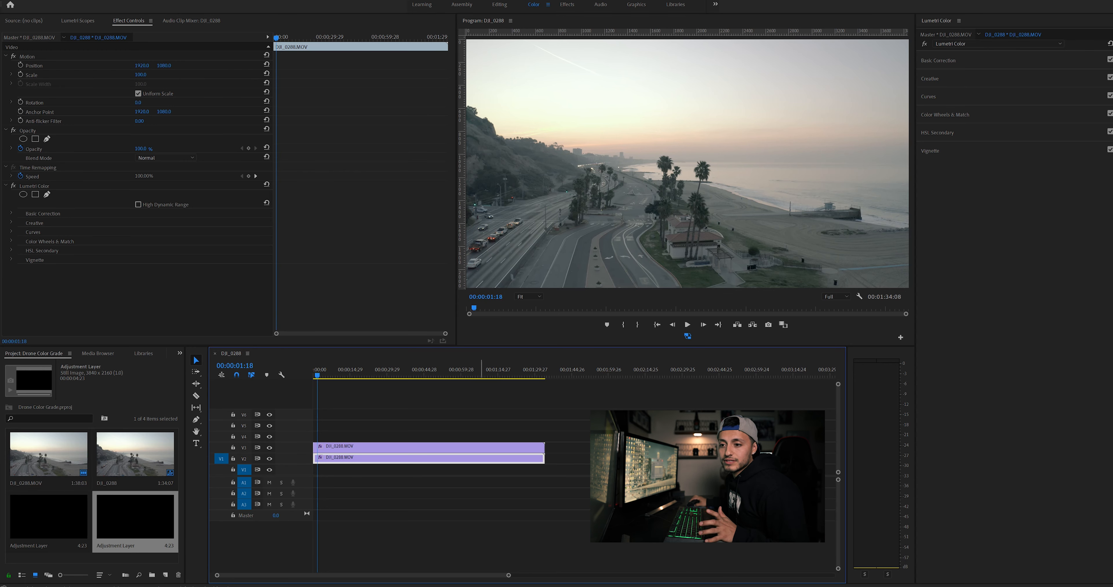
{"action": "left_click_drag", "start_coordinate": [135, 517], "coordinate": [544, 415]}
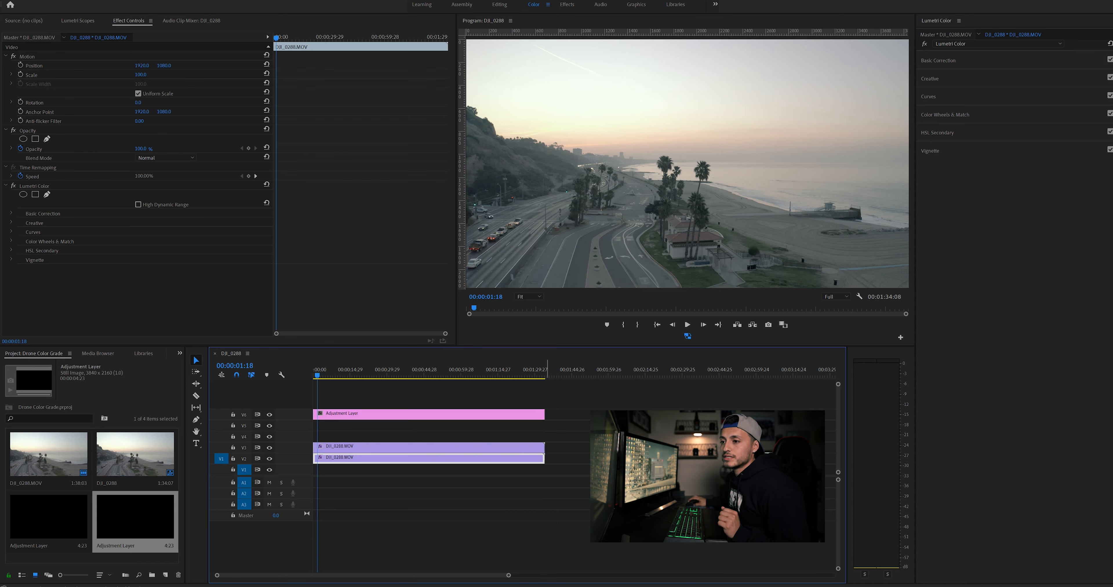
Apply the custom look My Drone rec 709 lut.cube to the adjustment layer and reduce its intensity to about 80.
{"action": "left_click", "coordinate": [536, 415]}
{"action": "left_click", "coordinate": [929, 79]}
{"action": "left_click", "coordinate": [1008, 92]}
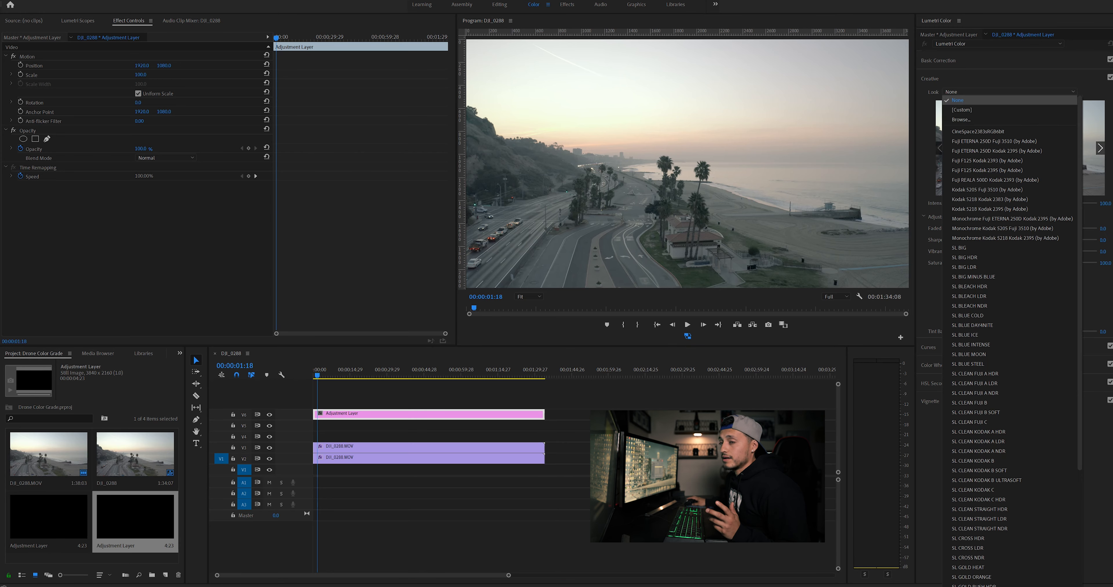
{"action": "left_click", "coordinate": [994, 120]}
{"action": "scroll", "coordinate": [207, 128], "scroll_direction": "down", "scroll_amount": 2}
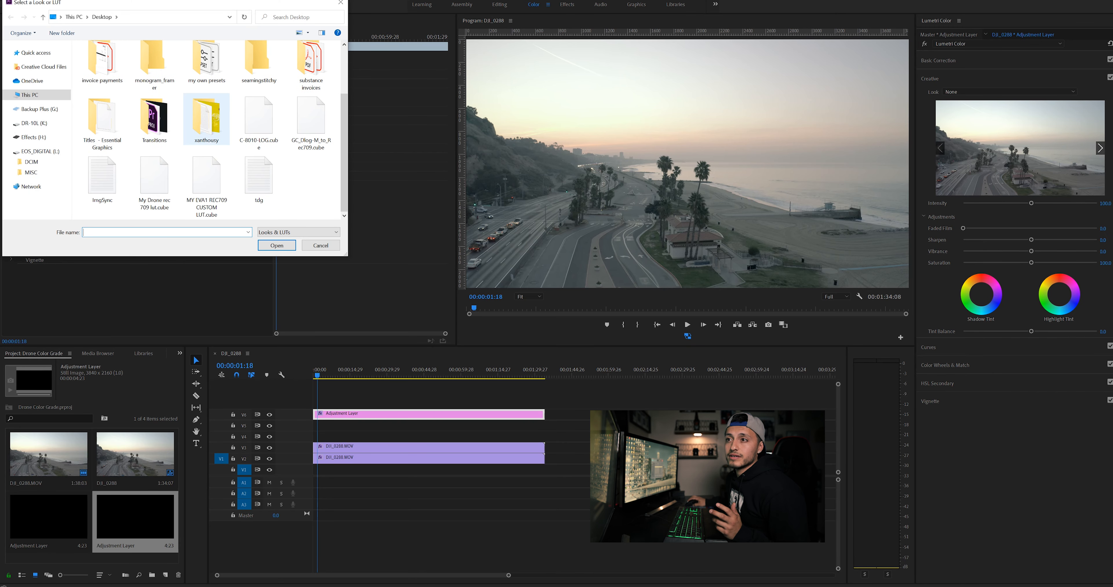
{"action": "double_click", "coordinate": [155, 184]}
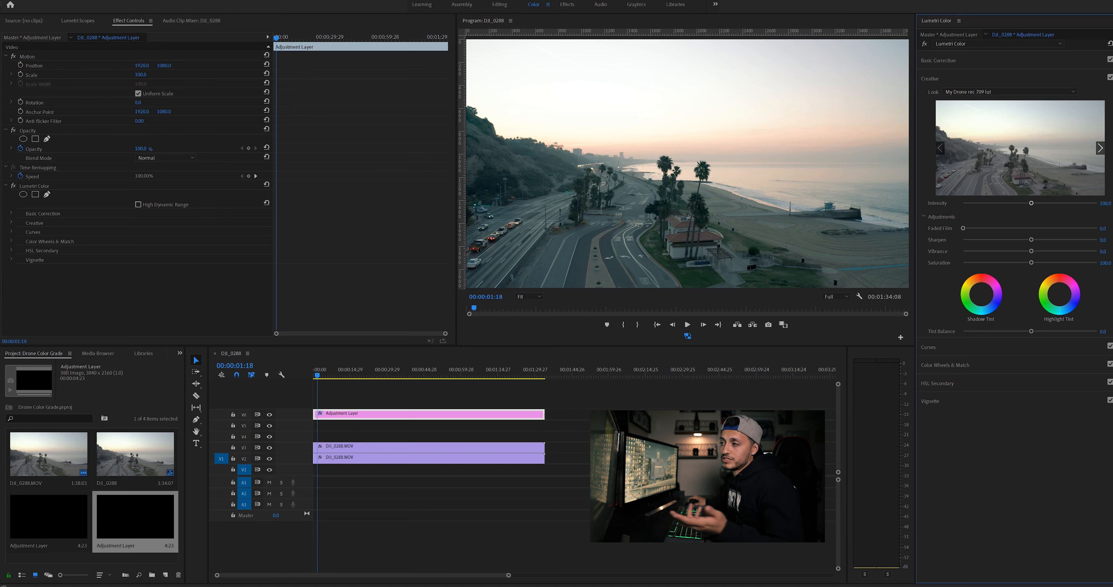
{"action": "mouse_move", "coordinate": [1033, 203]}
{"action": "left_mouse_down"}
{"action": "mouse_move", "coordinate": [981, 203]}
{"action": "mouse_move", "coordinate": [1034, 203]}
{"action": "mouse_move", "coordinate": [998, 202]}
{"action": "mouse_move", "coordinate": [1024, 203]}
{"action": "left_mouse_up"}
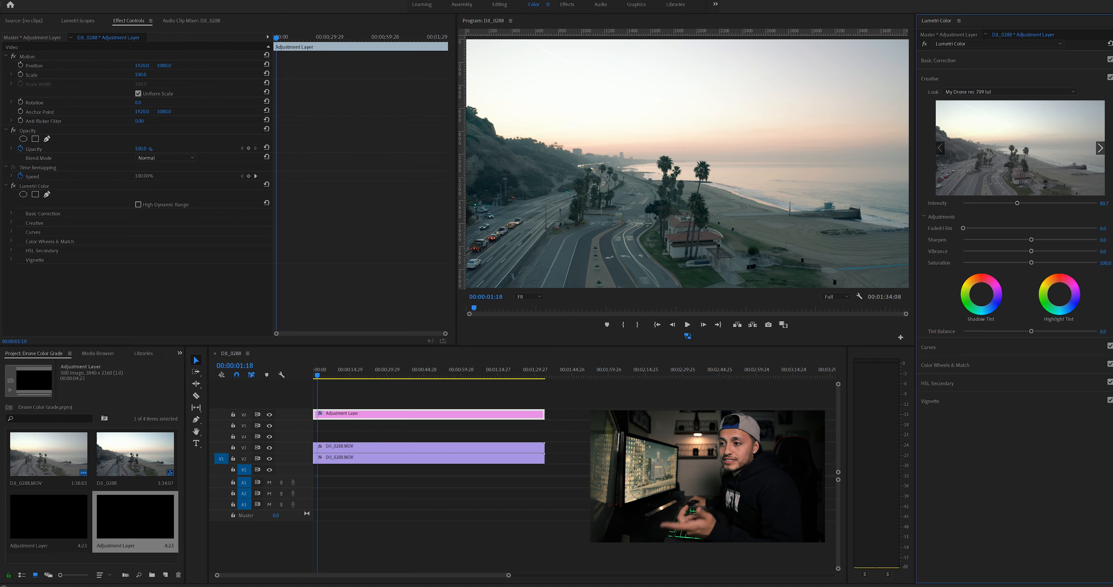
Add a four-point polygon opacity mask to the upper DJI_0288.MOV clip and stretch it over the sky down to the diagonal coastline.
{"action": "left_click", "coordinate": [483, 448]}
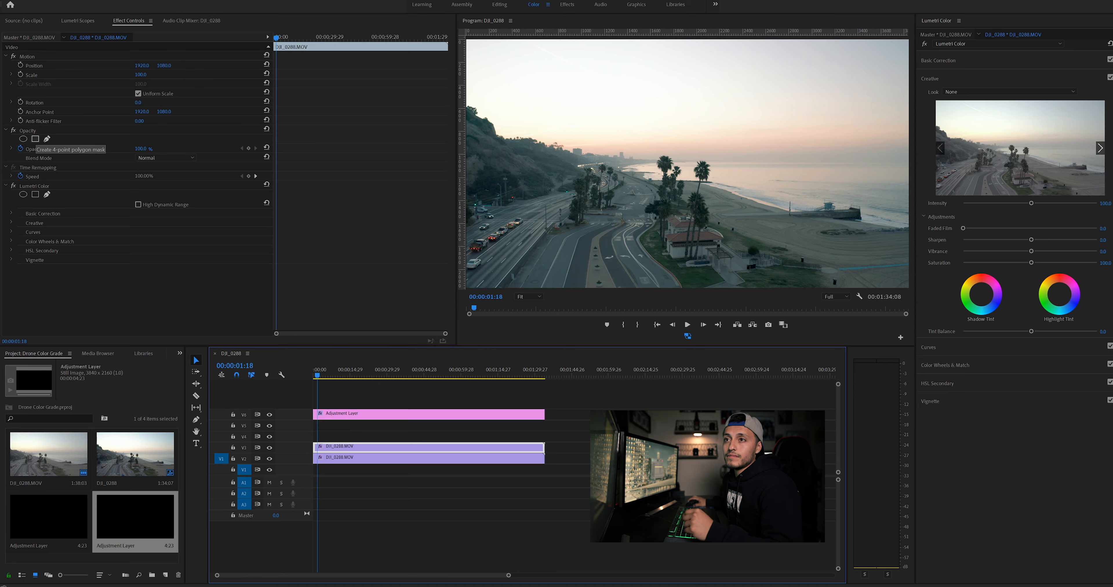
{"action": "left_click", "coordinate": [35, 138]}
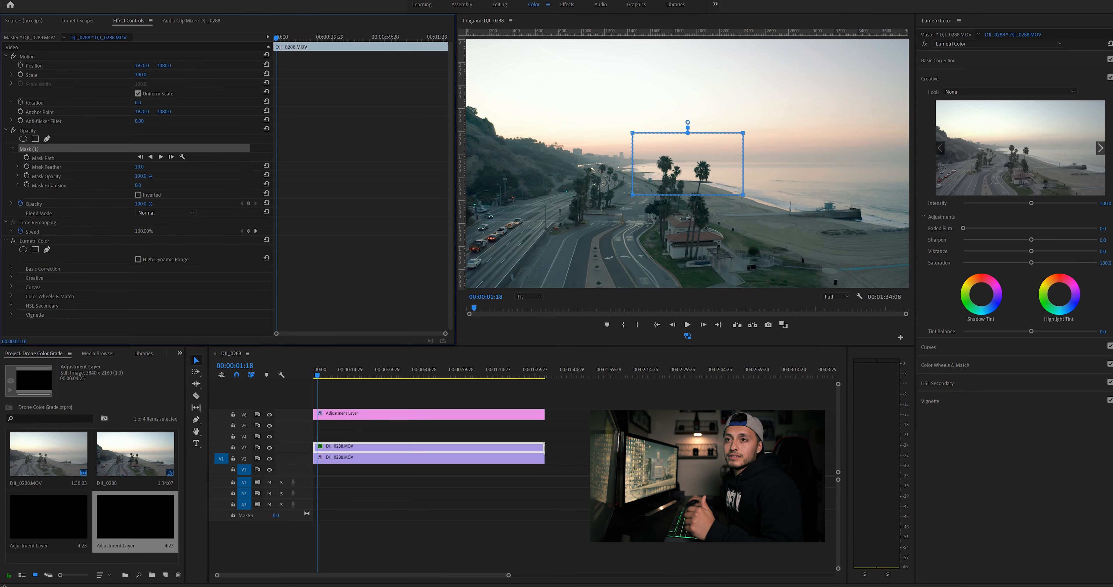
{"action": "left_click_drag", "start_coordinate": [687, 164], "coordinate": [509, 84]}
{"action": "left_click_drag", "start_coordinate": [565, 52], "coordinate": [907, 38]}
{"action": "left_click_drag", "start_coordinate": [488, 51], "coordinate": [462, 32]}
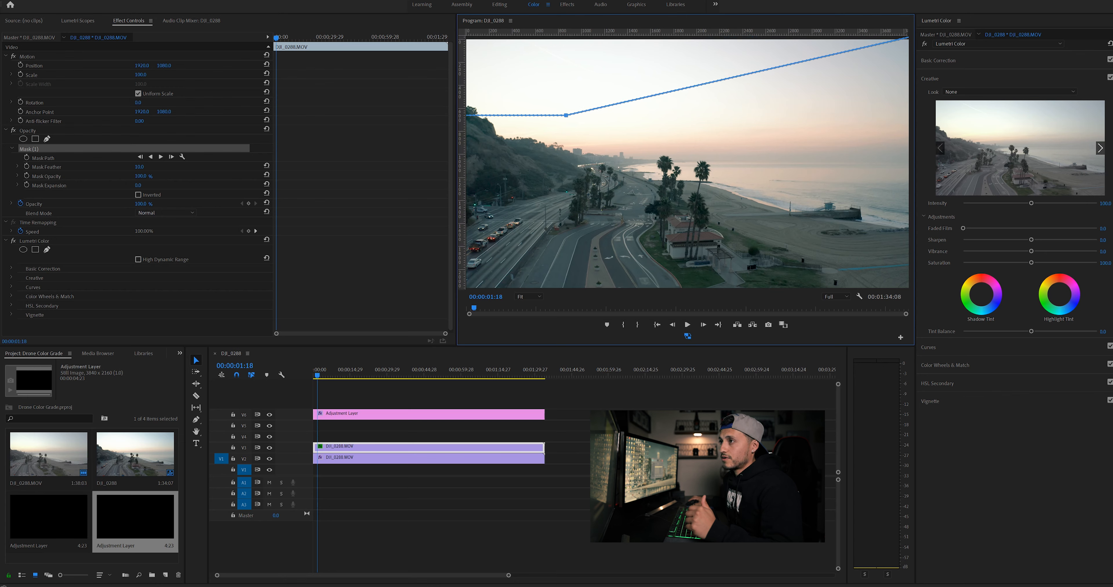
{"action": "left_click_drag", "start_coordinate": [565, 115], "coordinate": [915, 240]}
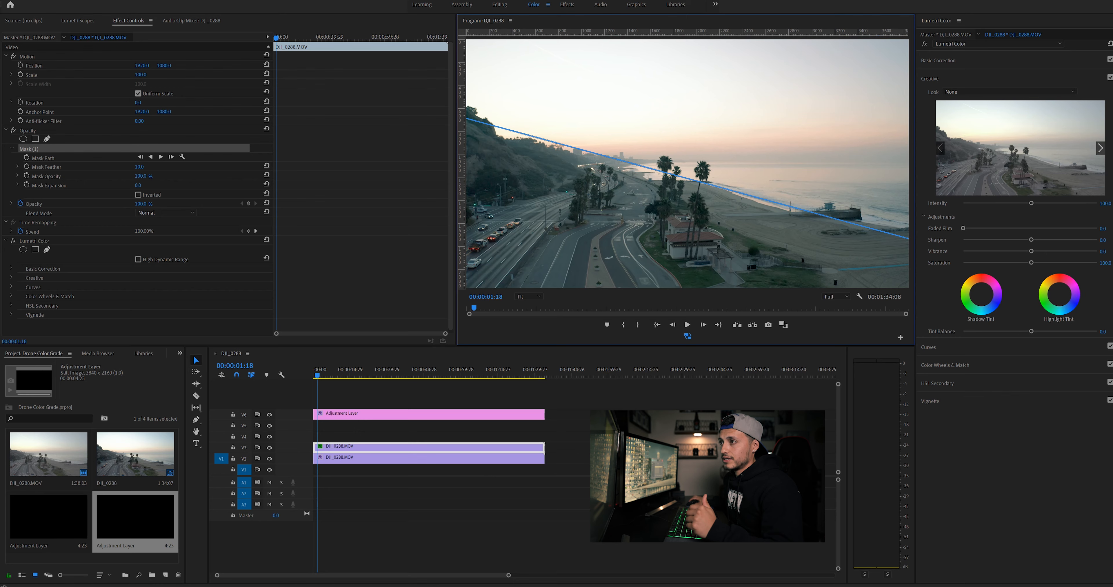
Refine the sky mask's lower edge along the hillside and beach, and set the mask feather to about 149.
{"action": "left_click_drag", "start_coordinate": [606, 156], "coordinate": [606, 170]}
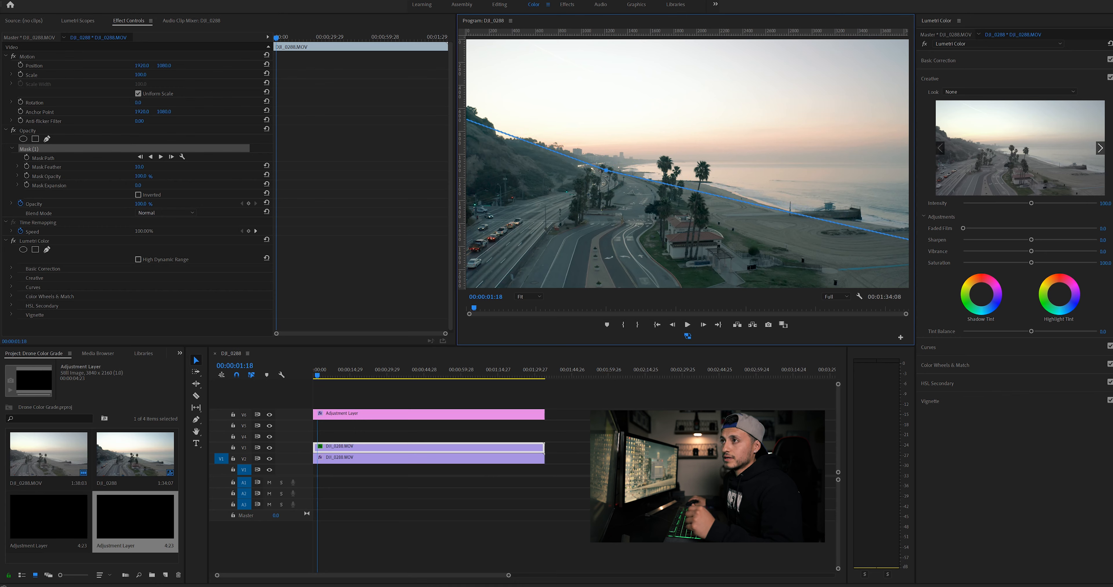
{"action": "left_click_drag", "start_coordinate": [467, 119], "coordinate": [471, 146]}
{"action": "left_click_drag", "start_coordinate": [606, 170], "coordinate": [603, 179]}
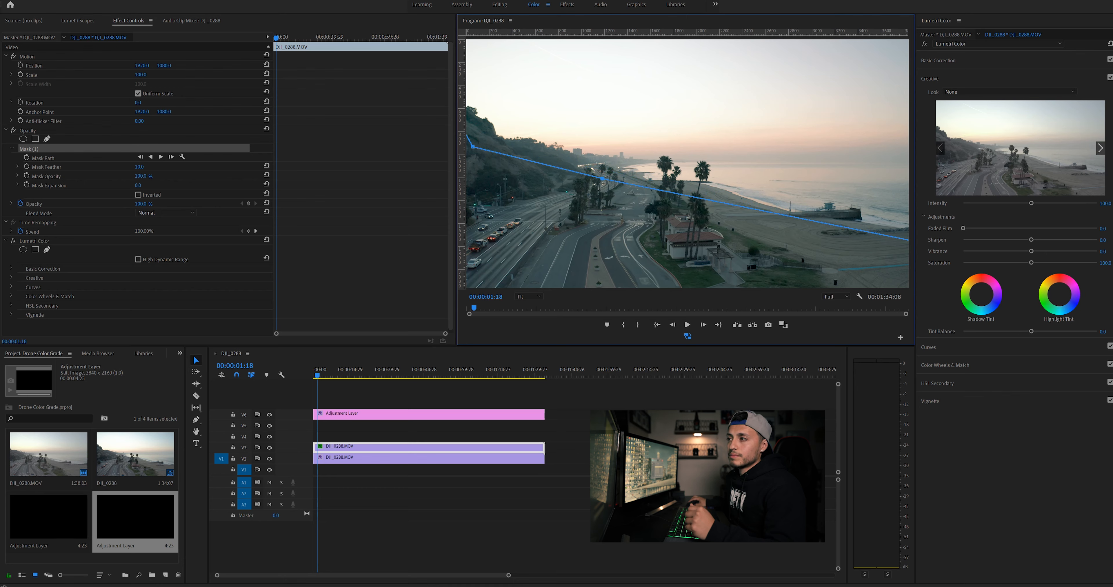
{"action": "left_click_drag", "start_coordinate": [844, 227], "coordinate": [843, 235]}
{"action": "left_click", "coordinate": [139, 167]}
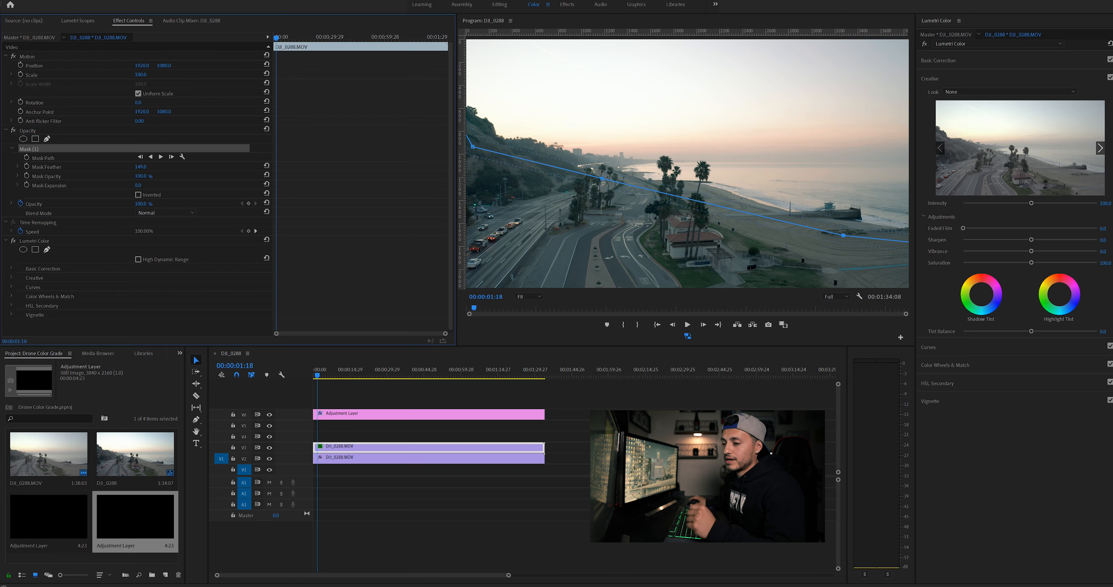
Warm the masked upper clip to a temperature of about 42 and tone down its highlights with the Highlights setting and RGB curve.
{"action": "left_click", "coordinate": [938, 60]}
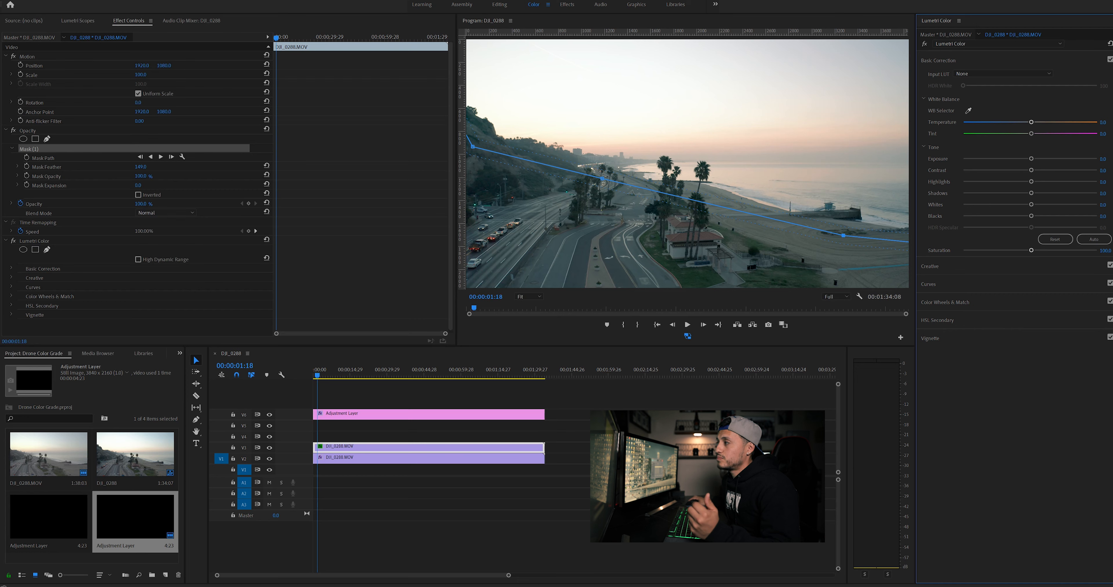
{"action": "left_click_drag", "start_coordinate": [1032, 122], "coordinate": [1054, 123]}
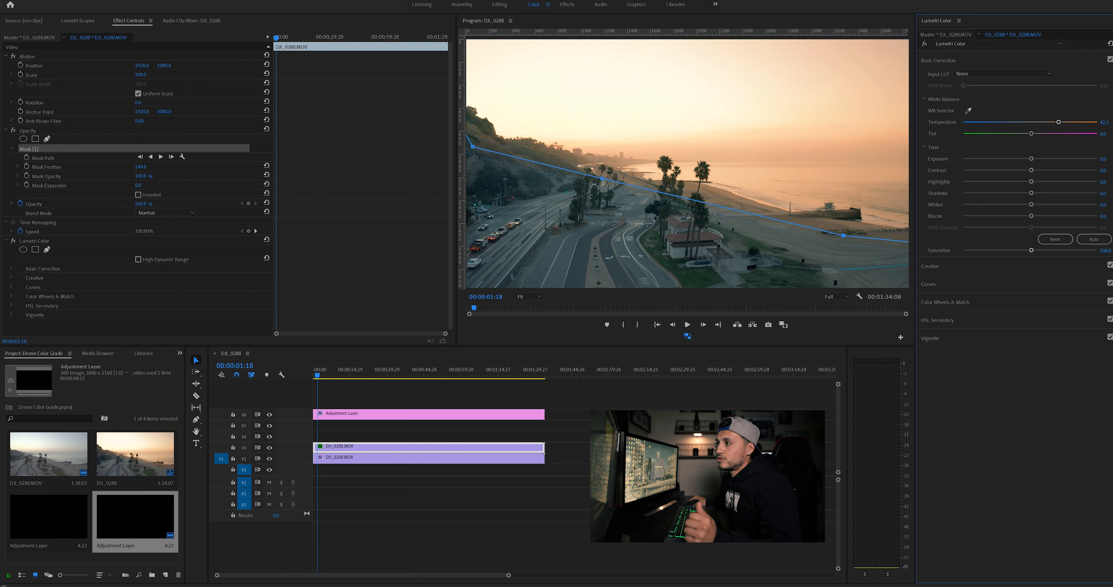
{"action": "left_click_drag", "start_coordinate": [1031, 181], "coordinate": [996, 182]}
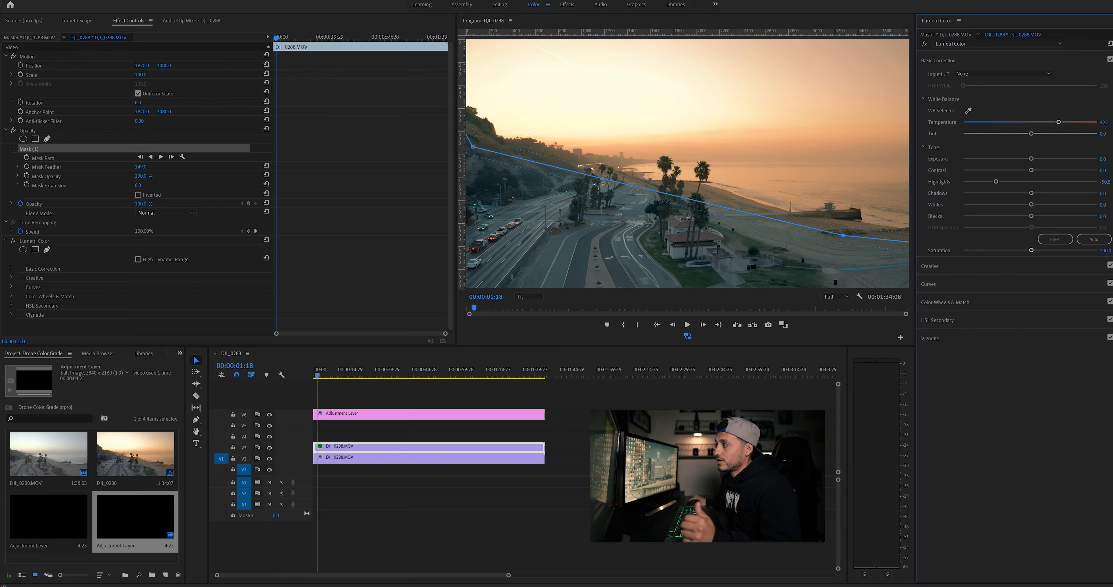
{"action": "left_click", "coordinate": [929, 284]}
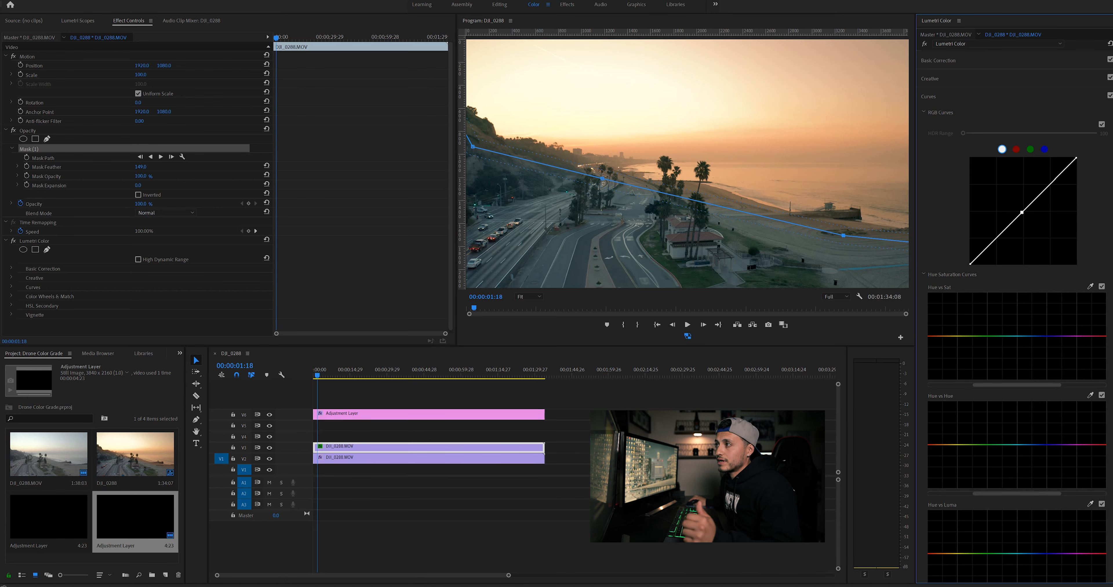
{"action": "left_click_drag", "start_coordinate": [1060, 173], "coordinate": [1063, 175]}
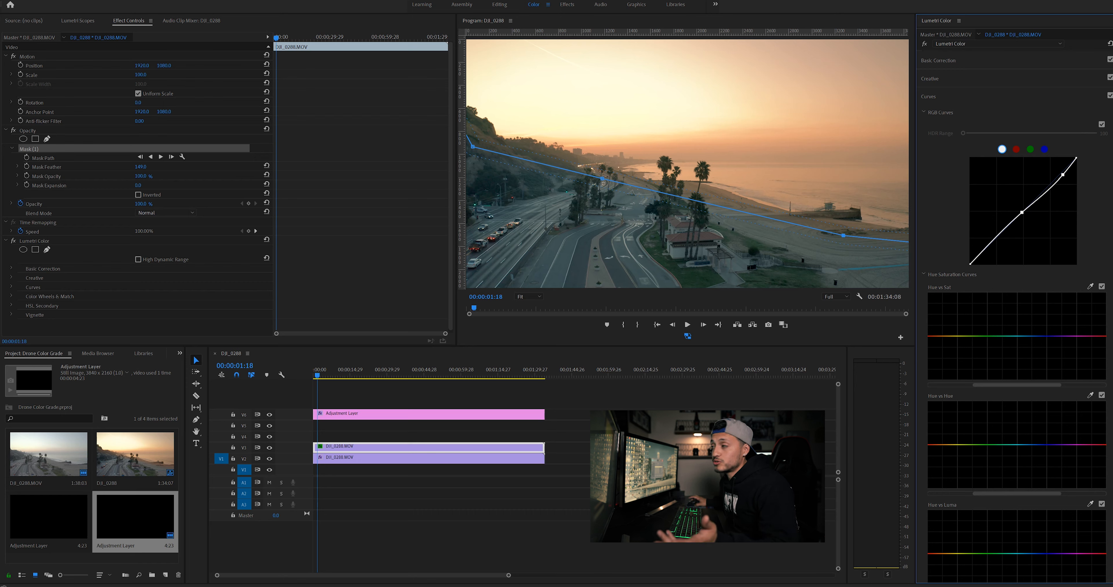
Grade the lower clip with contrast about 36, highlights about 47, whites about 46, reduced shadows and saturation about 112.
{"action": "left_click", "coordinate": [462, 459]}
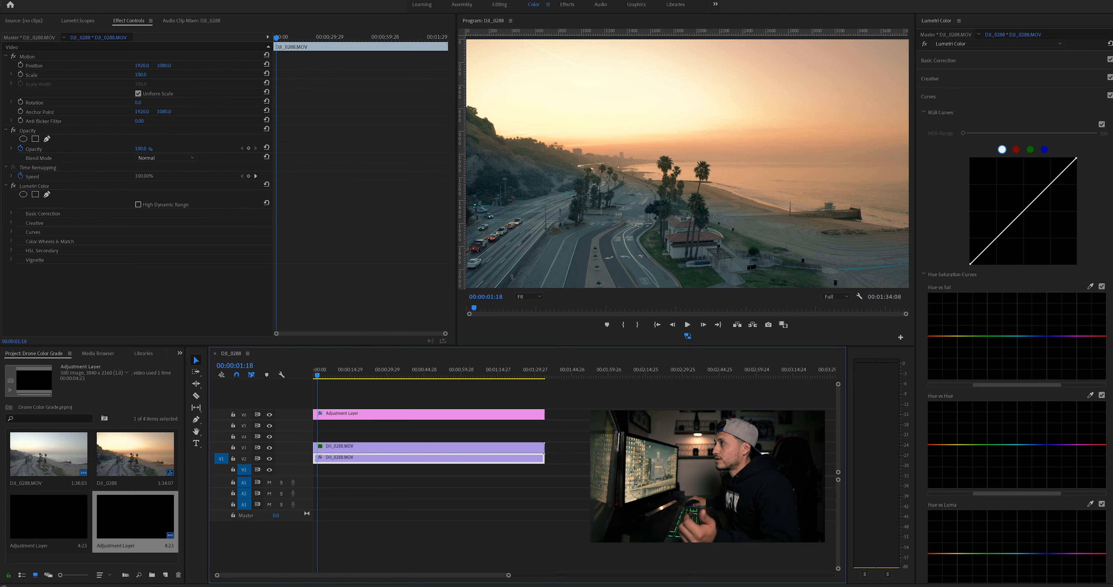
{"action": "left_click", "coordinate": [938, 61]}
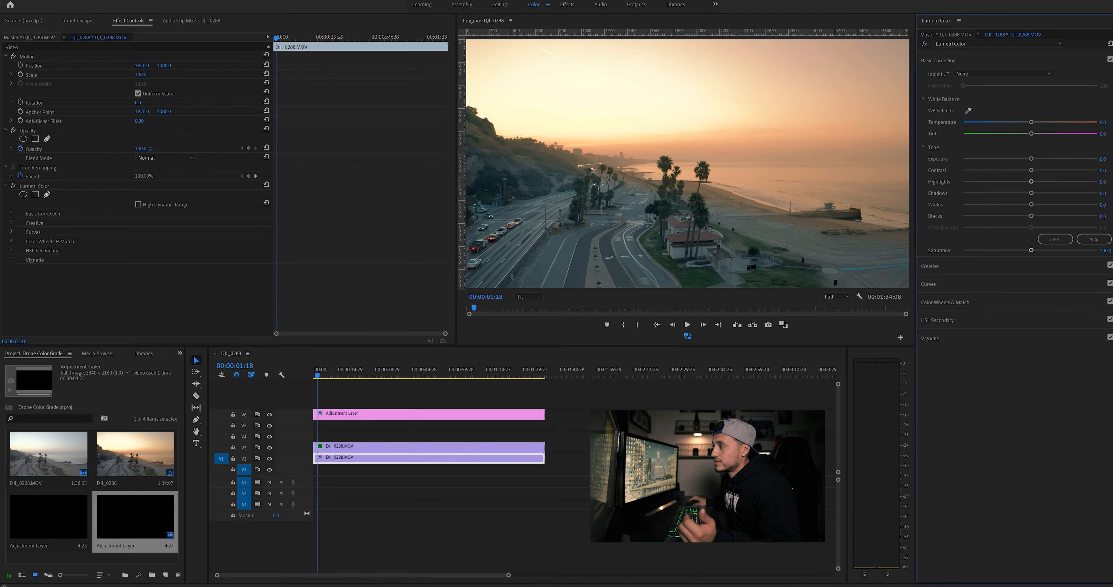
{"action": "left_click_drag", "start_coordinate": [1030, 170], "coordinate": [1011, 193]}
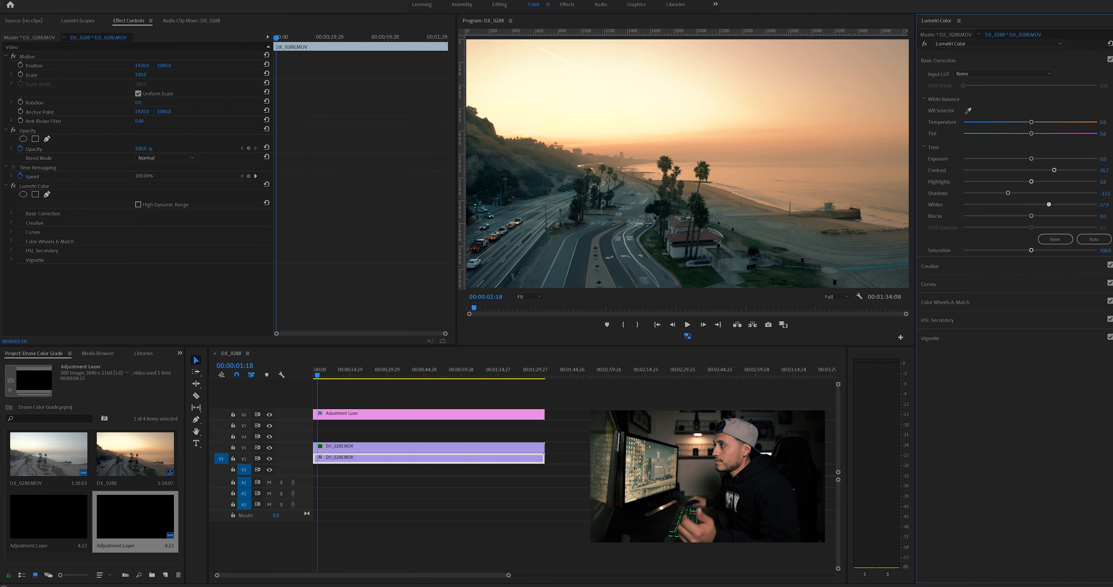
{"action": "left_click_drag", "start_coordinate": [1046, 204], "coordinate": [1061, 205]}
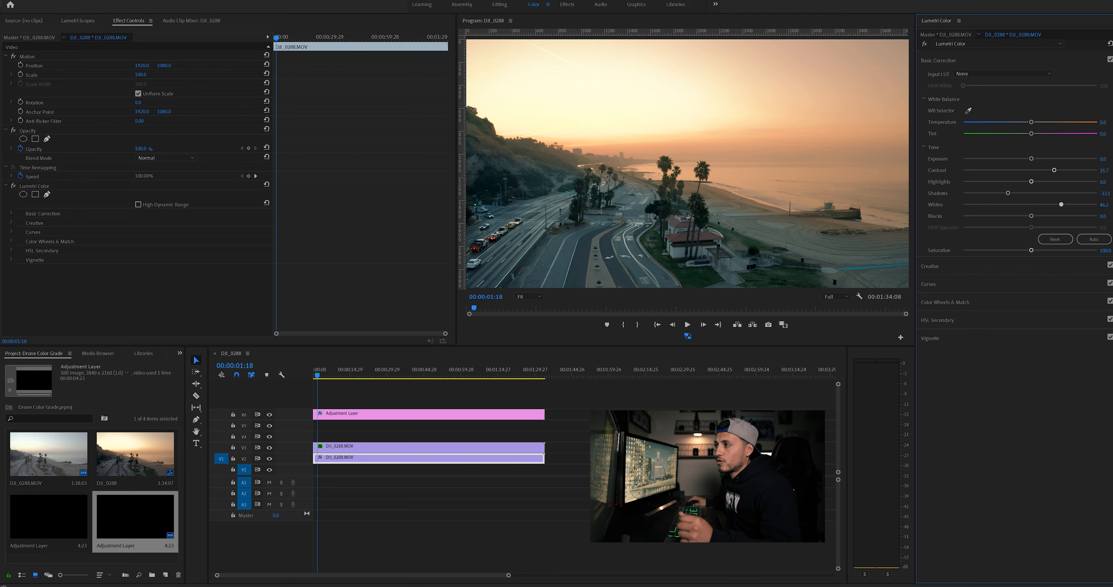
{"action": "left_click_drag", "start_coordinate": [1044, 181], "coordinate": [1053, 182]}
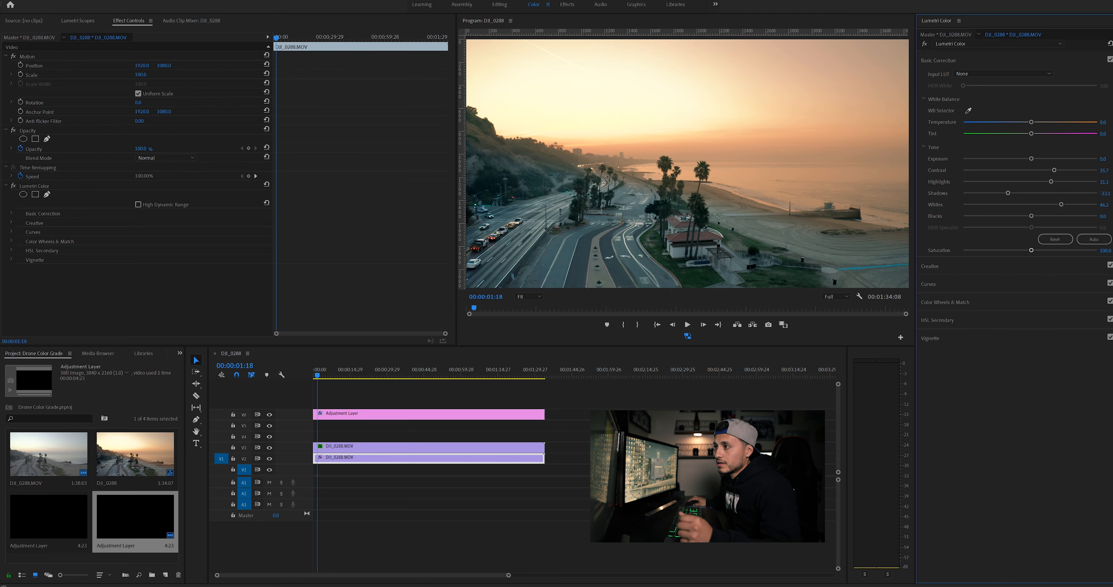
{"action": "left_click_drag", "start_coordinate": [1051, 181], "coordinate": [1053, 181]}
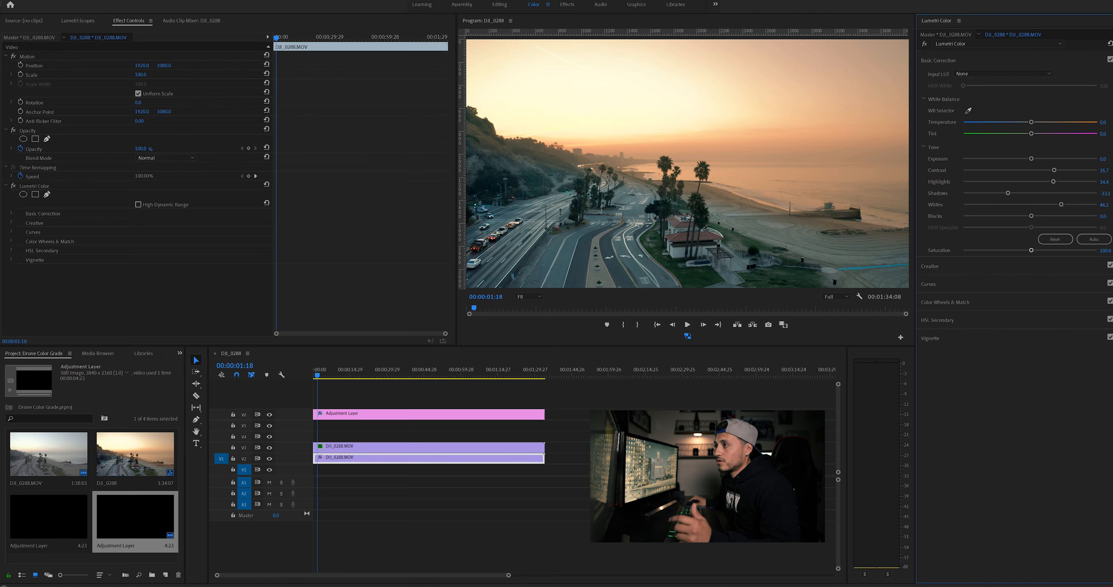
{"action": "left_click_drag", "start_coordinate": [1031, 251], "coordinate": [1037, 251]}
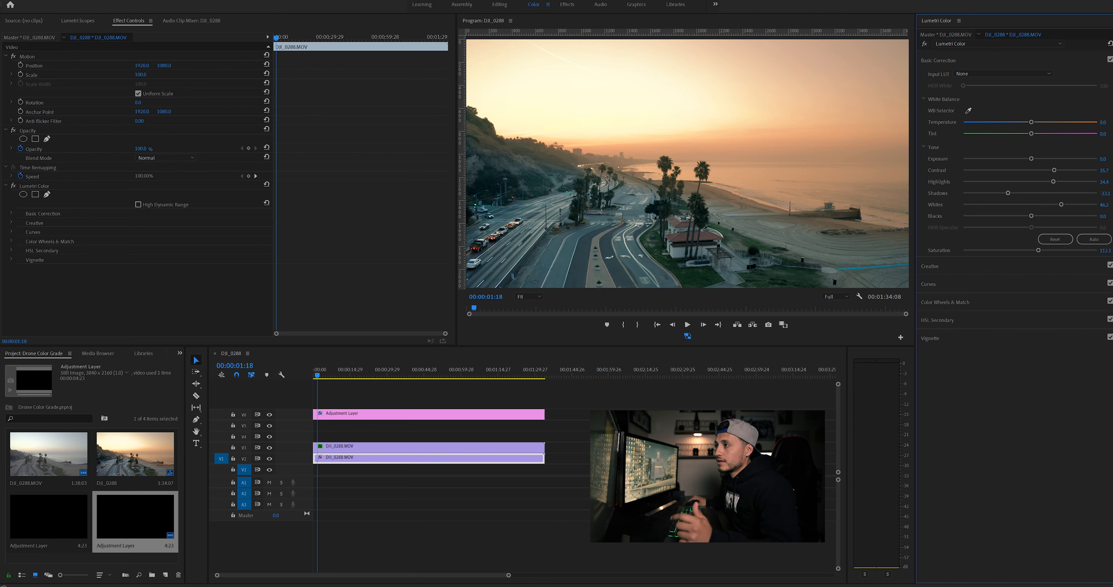
{"action": "left_click_drag", "start_coordinate": [1054, 182], "coordinate": [1062, 182]}
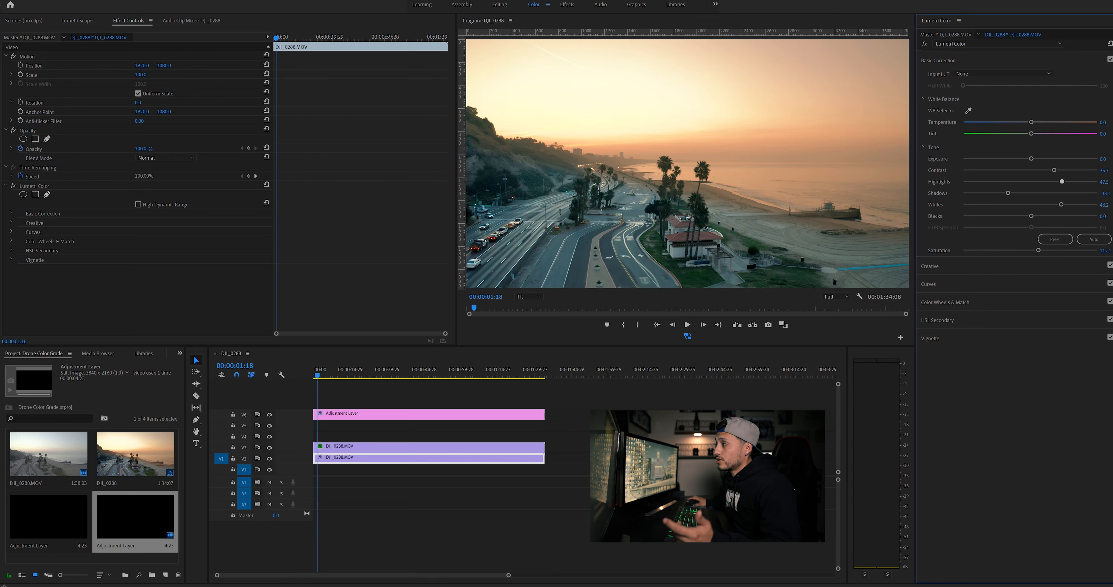
{"action": "left_click", "coordinate": [938, 61]}
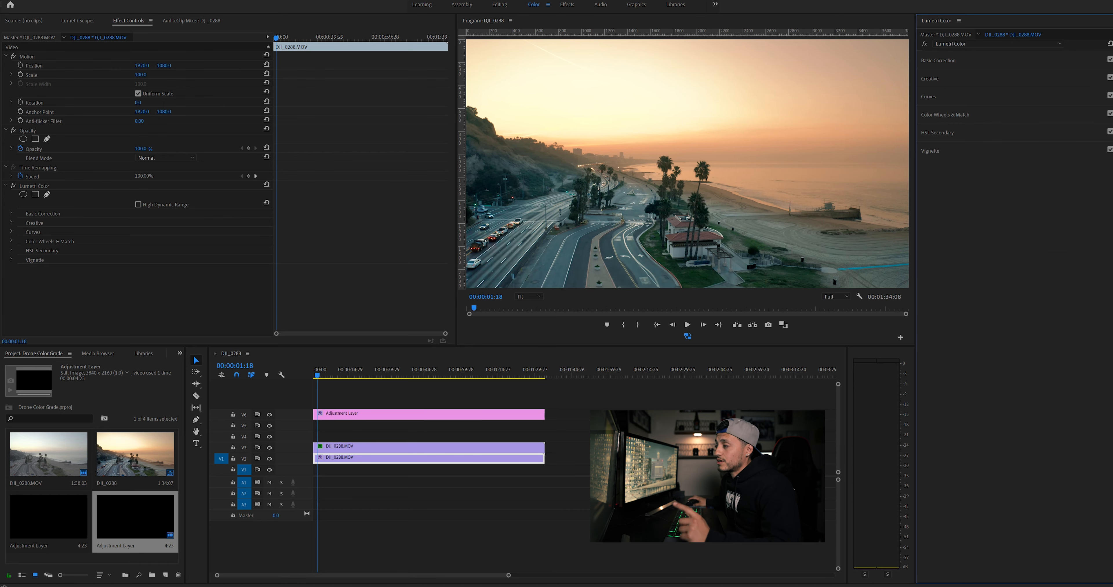
Shape the lower clip's red RGB curve into a gentle S, lowering the shadows and raising the highlights.
{"action": "left_click", "coordinate": [928, 97]}
{"action": "left_click", "coordinate": [1016, 149]}
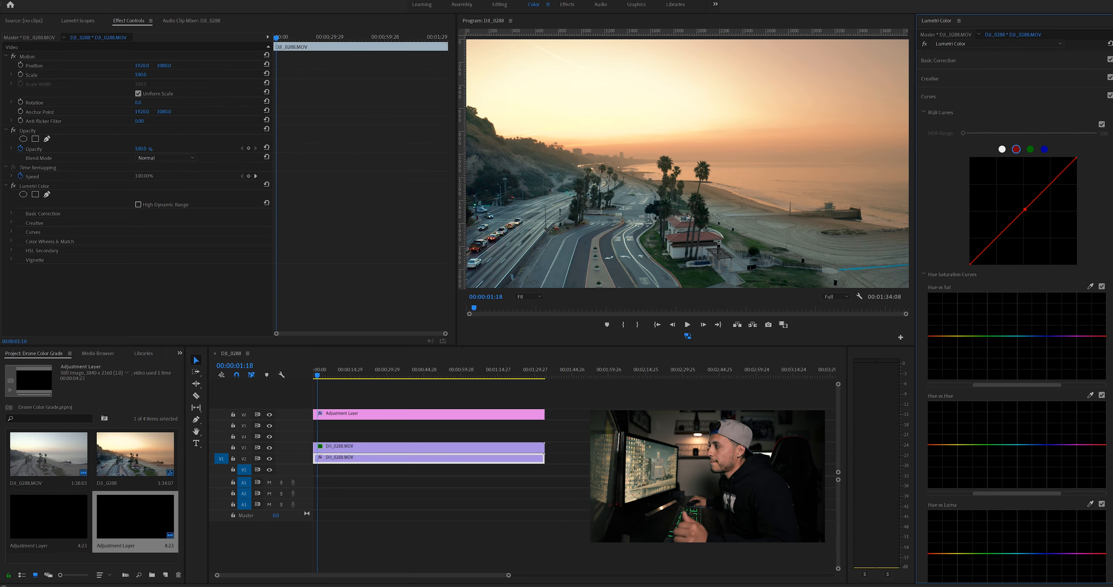
{"action": "left_click_drag", "start_coordinate": [989, 244], "coordinate": [991, 247]}
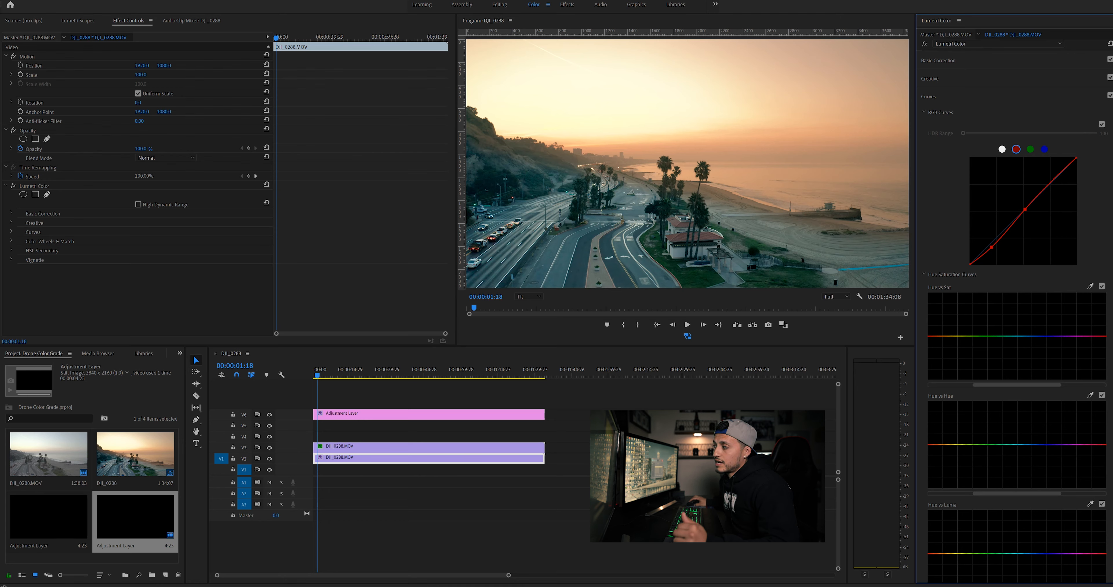
{"action": "mouse_move", "coordinate": [1061, 172]}
{"action": "left_mouse_down"}
{"action": "mouse_move", "coordinate": [1067, 183]}
{"action": "mouse_move", "coordinate": [1055, 168]}
{"action": "left_mouse_up"}
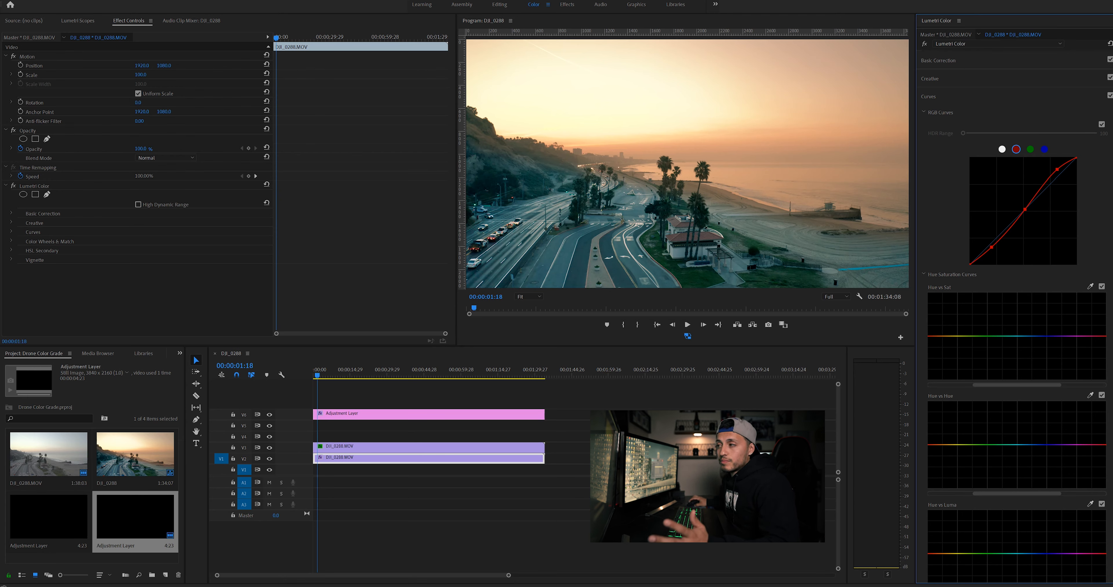
Anchor the lower clip's Hue vs Hue curve at orange and cyan-green, and pull the greens between them slightly down.
{"action": "scroll", "coordinate": [1015, 318], "scroll_direction": "down", "scroll_amount": 2}
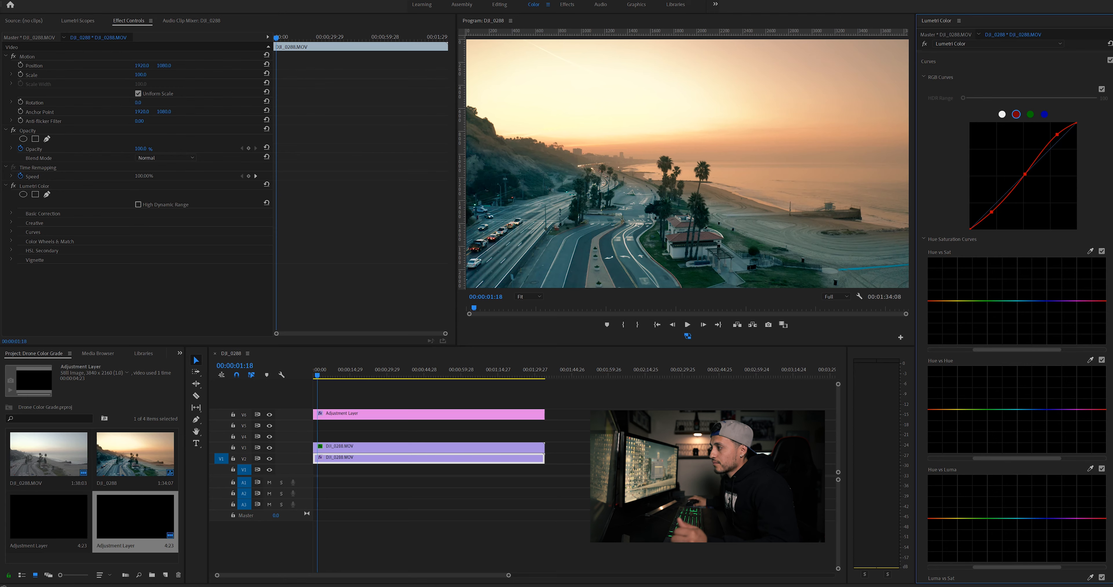
{"action": "left_click", "coordinate": [937, 409]}
{"action": "left_click", "coordinate": [998, 409]}
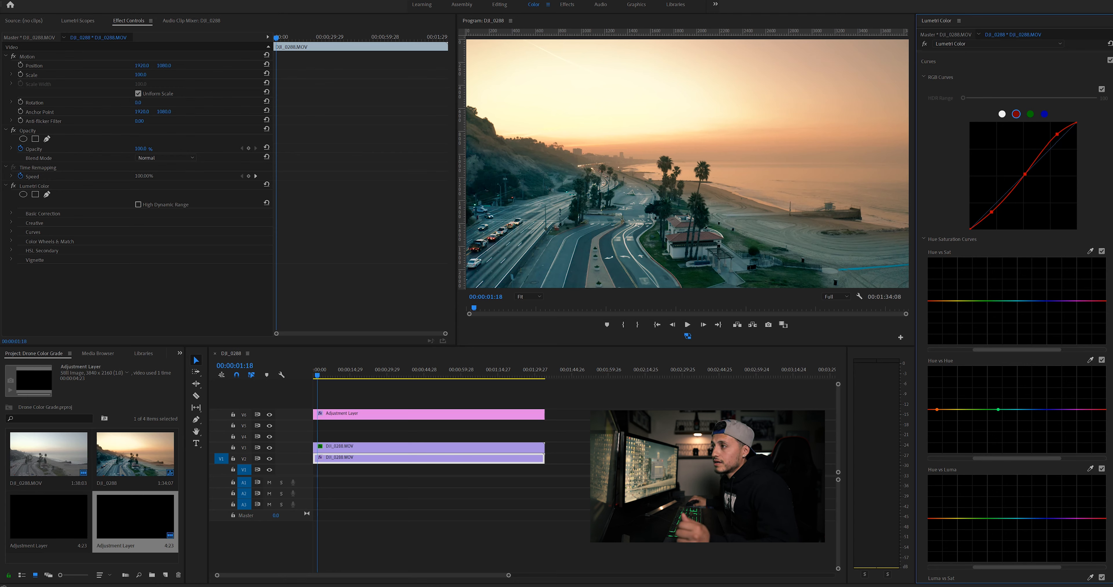
{"action": "left_click_drag", "start_coordinate": [961, 409], "coordinate": [991, 413]}
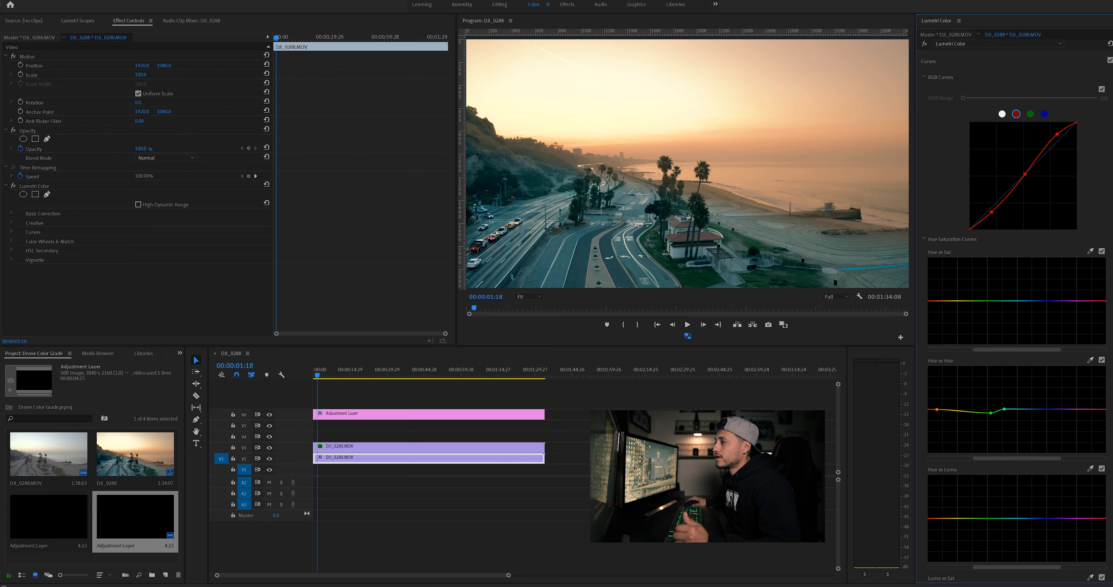
{"action": "scroll", "coordinate": [1015, 302], "scroll_direction": "up", "scroll_amount": 2}
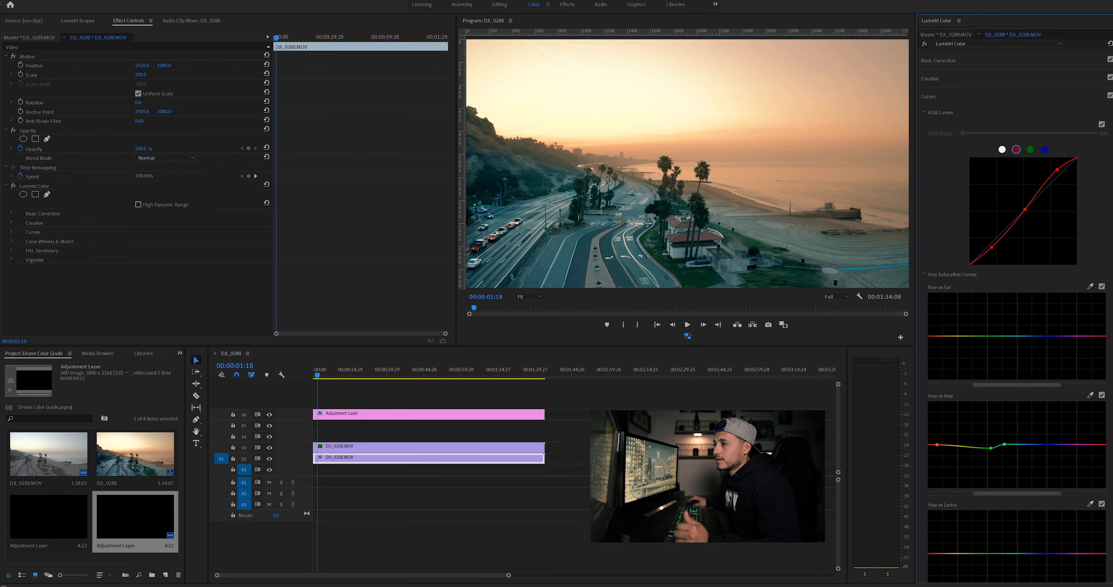
Deepen the lower clip's shadows to about -58 and reduce its highlights to about 7.
{"action": "left_click", "coordinate": [938, 60]}
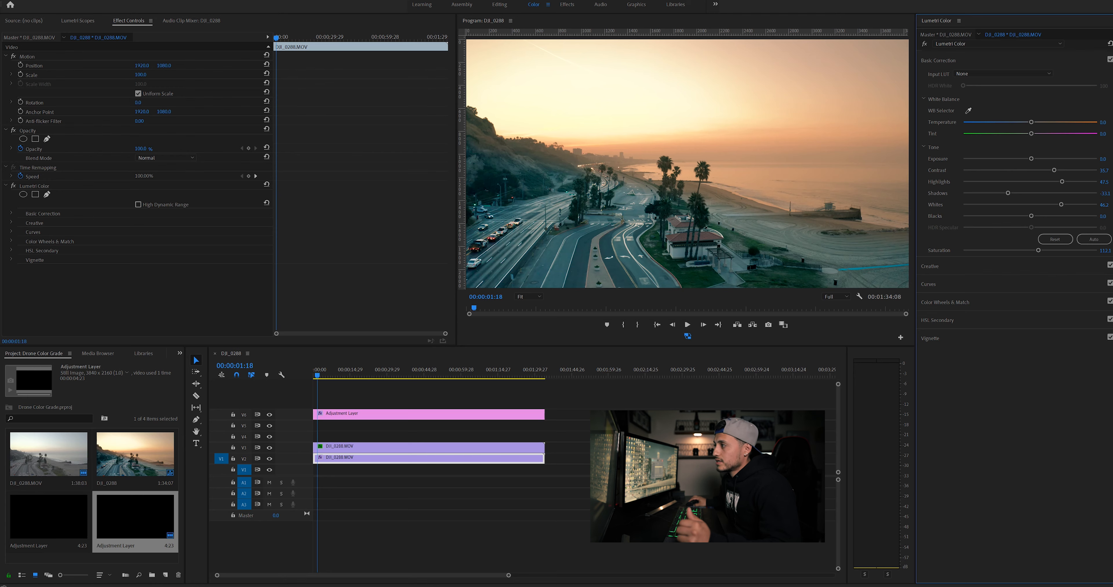
{"action": "left_click_drag", "start_coordinate": [999, 193], "coordinate": [993, 193]}
{"action": "left_click_drag", "start_coordinate": [1062, 181], "coordinate": [1035, 181]}
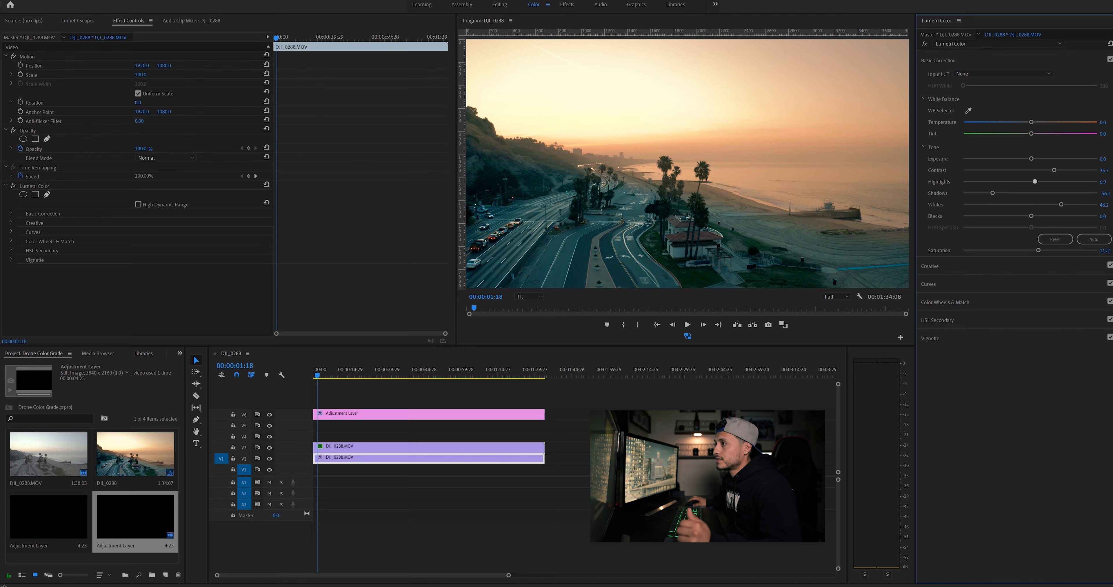
Reshape the upper clip's opacity mask edge to follow the hillside, palms and shoreline, and raise its feather to about 247.
{"action": "left_click", "coordinate": [414, 447]}
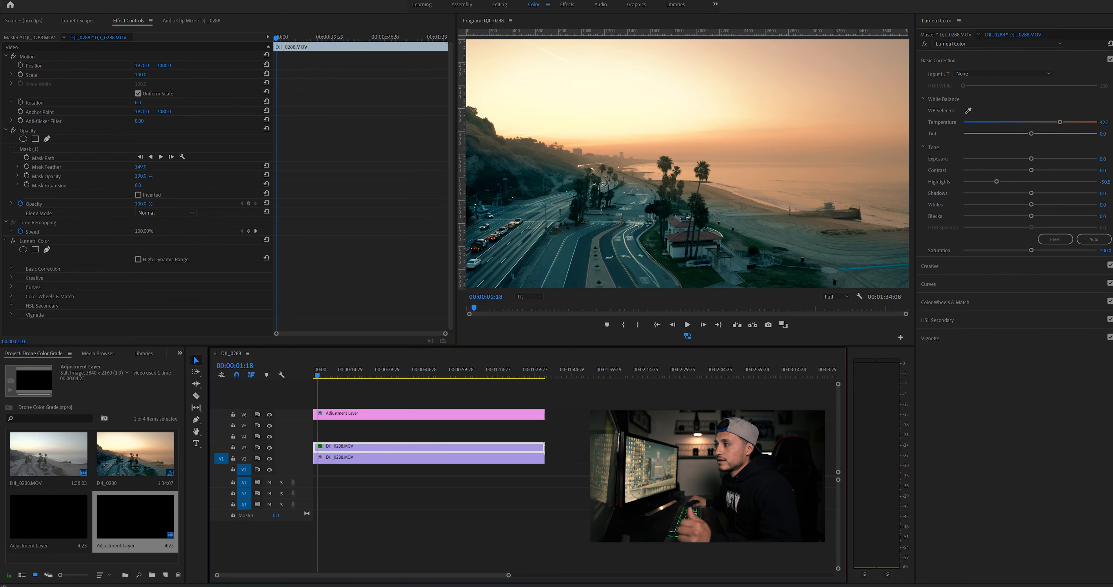
{"action": "left_click", "coordinate": [29, 149]}
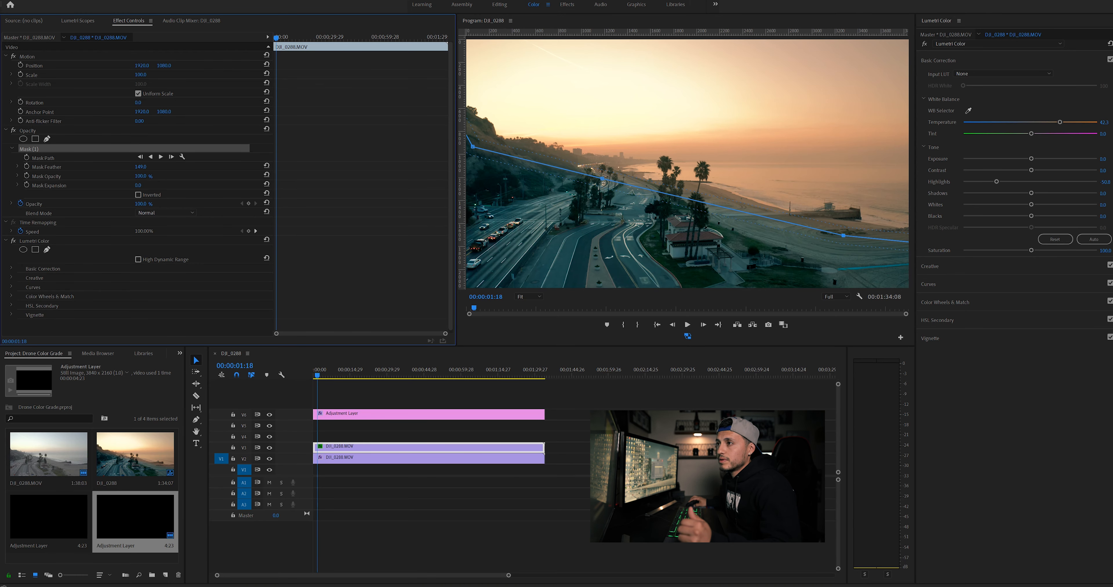
{"action": "left_click_drag", "start_coordinate": [473, 147], "coordinate": [514, 150]}
{"action": "mouse_move", "coordinate": [603, 178]}
{"action": "left_mouse_down"}
{"action": "mouse_move", "coordinate": [595, 184]}
{"action": "mouse_move", "coordinate": [602, 165]}
{"action": "left_mouse_up"}
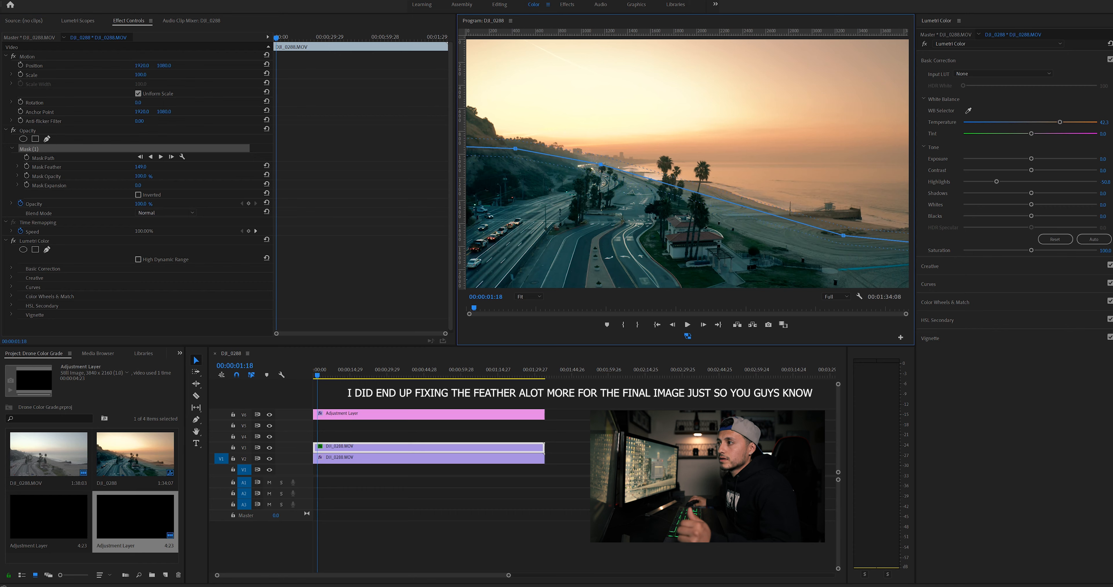
{"action": "left_click_drag", "start_coordinate": [720, 199], "coordinate": [721, 191]}
{"action": "left_click_drag", "start_coordinate": [843, 235], "coordinate": [811, 227]}
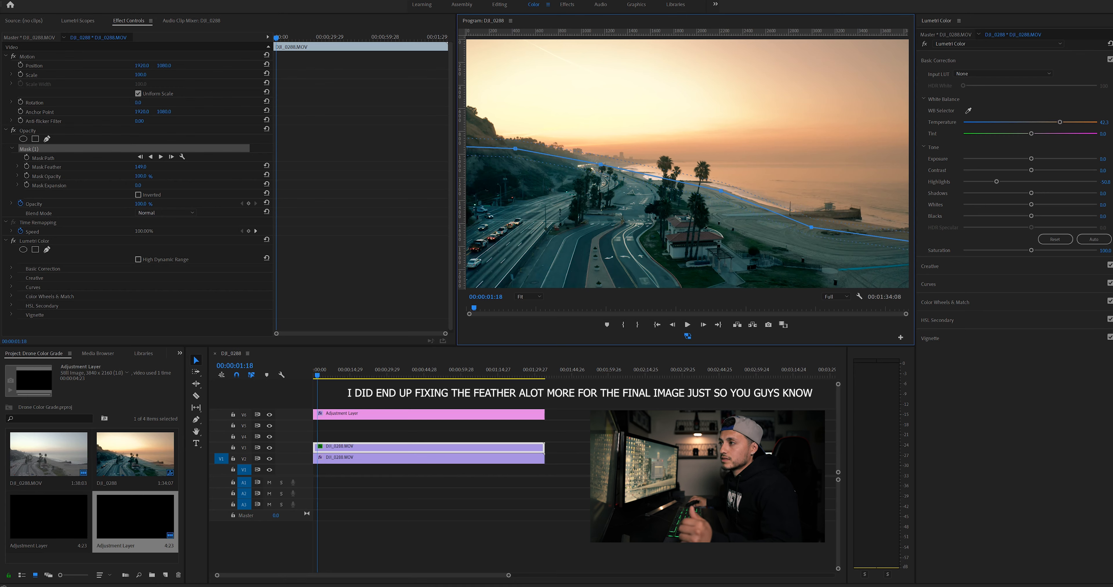
{"action": "left_click_drag", "start_coordinate": [720, 191], "coordinate": [719, 195]}
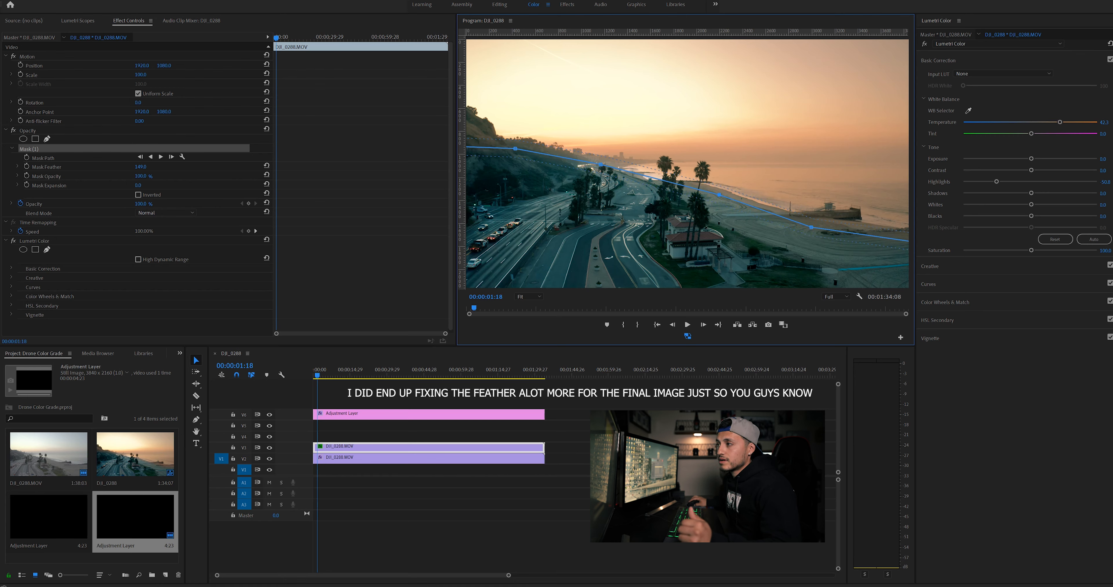
{"action": "left_click_drag", "start_coordinate": [601, 165], "coordinate": [601, 168]}
{"action": "left_click_drag", "start_coordinate": [141, 167], "coordinate": [183, 167]}
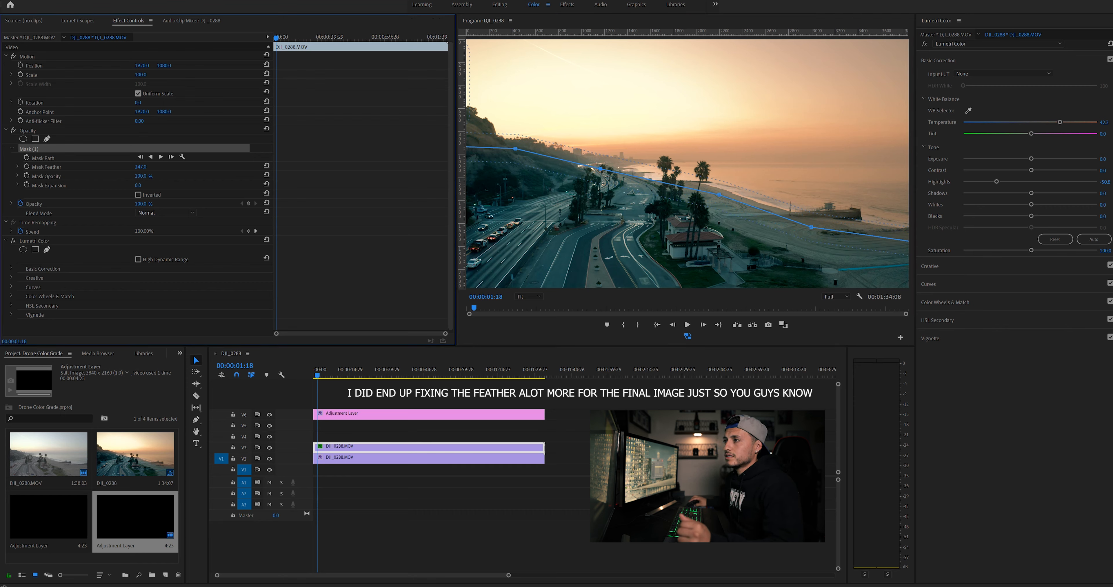
Review the graded shot in playback, and place the ungraded DJI_0288.MOV from the sequence start on the track directly below the adjustment layer.
{"action": "left_click", "coordinate": [415, 459]}
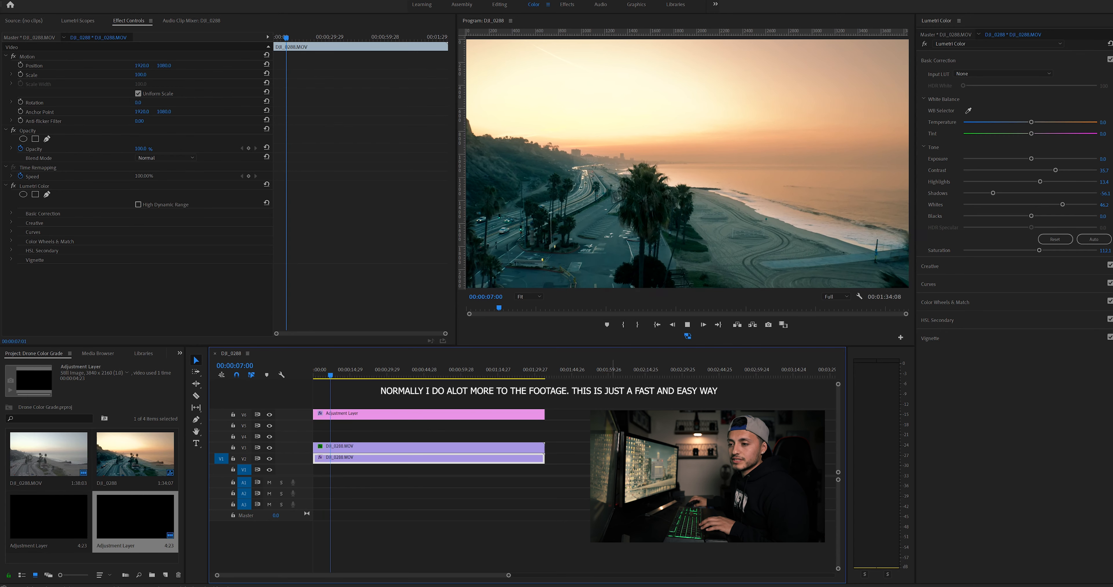
{"action": "key", "text": "space"}
{"action": "left_click_drag", "start_coordinate": [49, 455], "coordinate": [313, 426]}
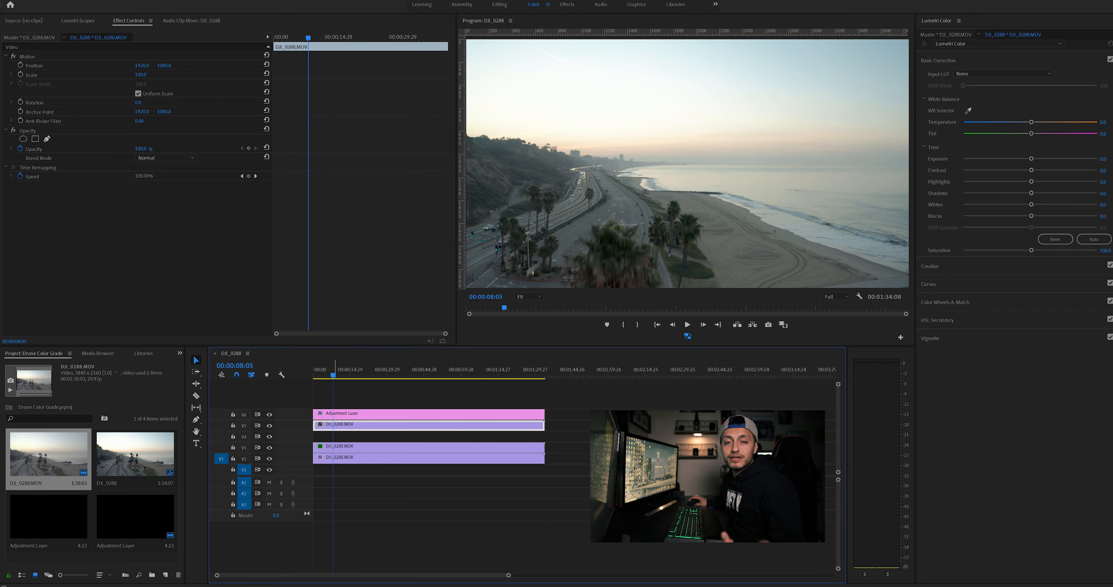
Keyframe the ungraded overlay clip's opacity to 0% at 00:00:07:10 and 100% at 00:00:09:27.
{"action": "key", "text": "Home"}
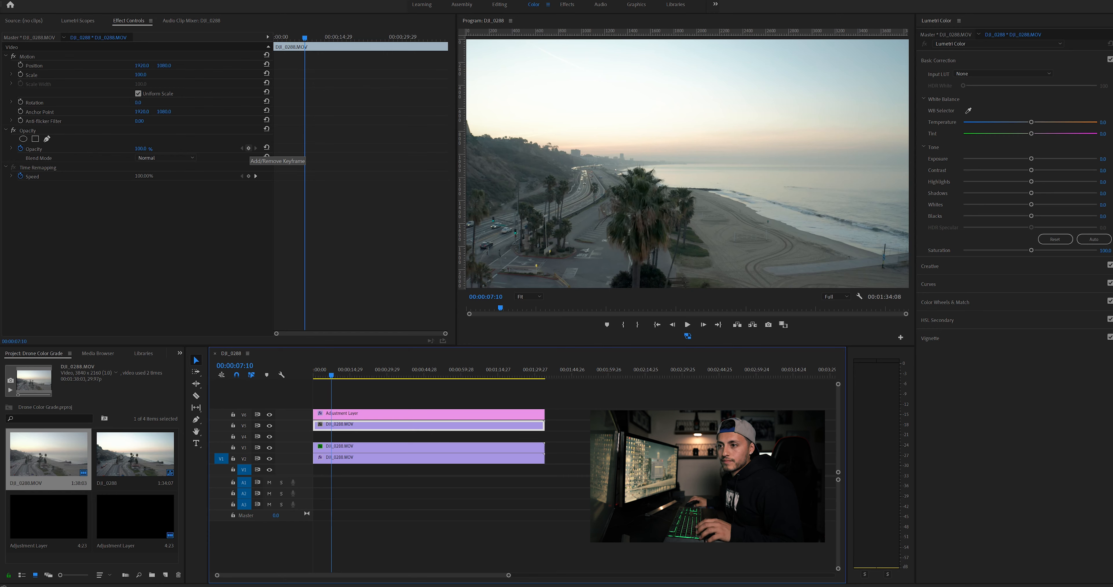
{"action": "left_click", "coordinate": [248, 148]}
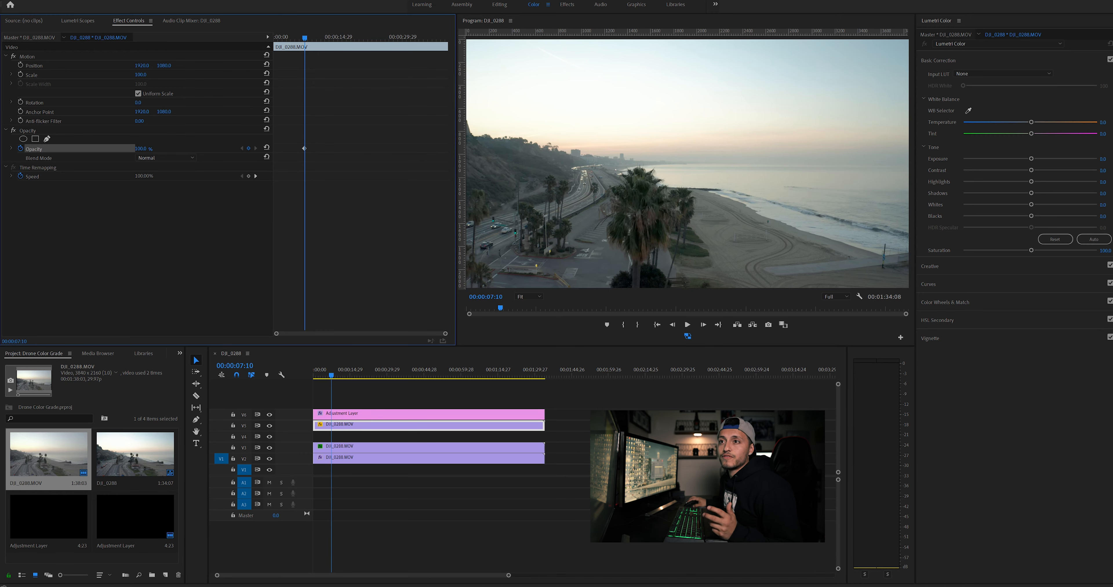
{"action": "left_click_drag", "start_coordinate": [139, 148], "coordinate": [110, 148]}
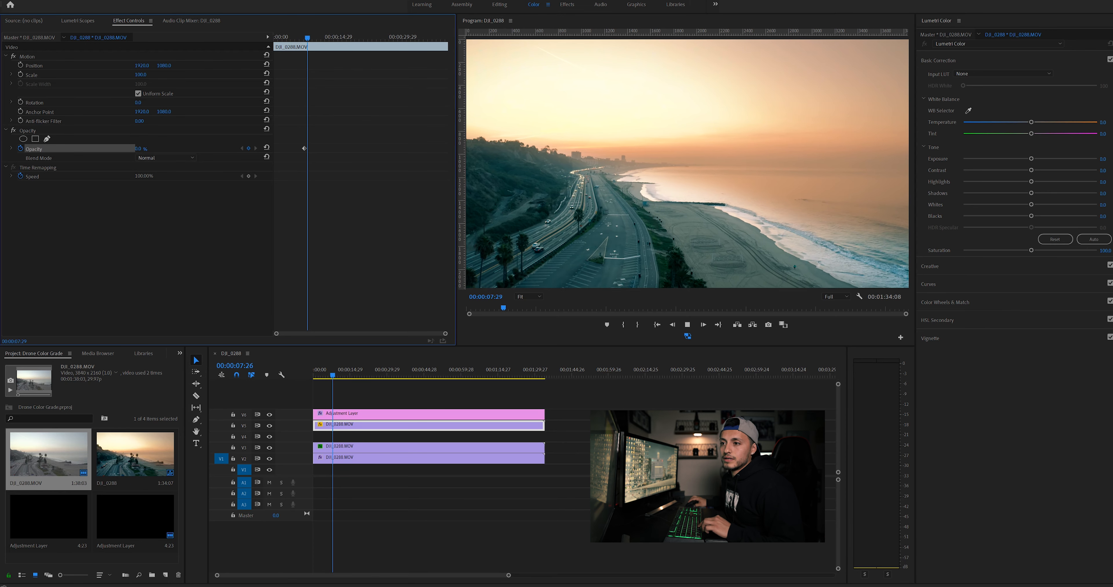
{"action": "key", "text": "space"}
{"action": "left_click_drag", "start_coordinate": [138, 148], "coordinate": [182, 149]}
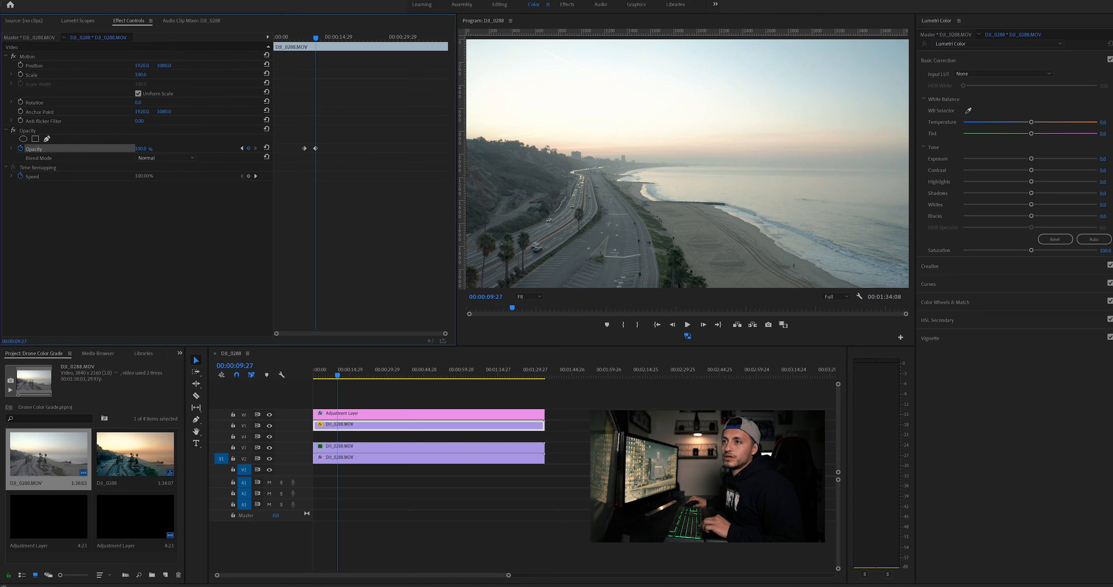